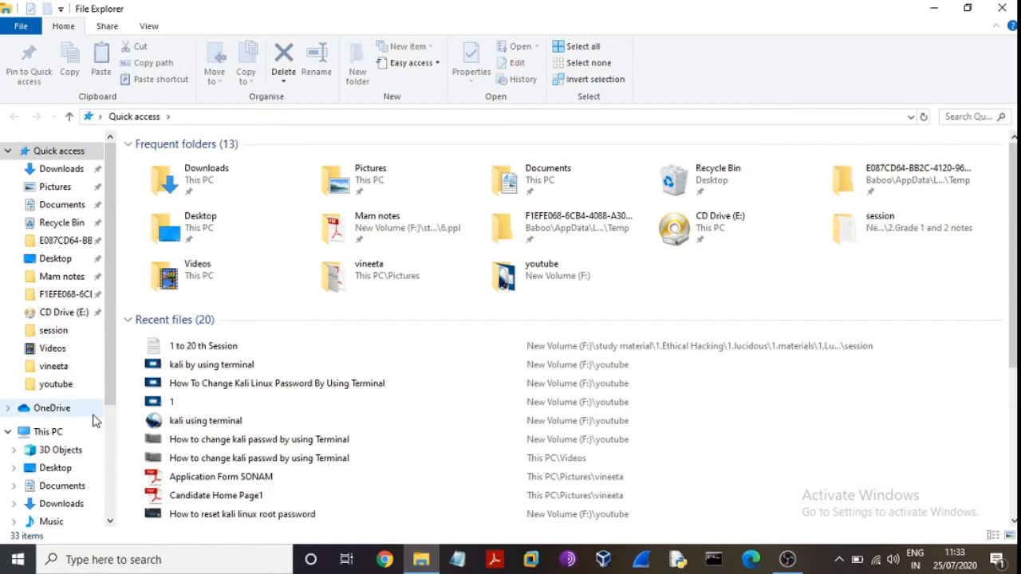
# Step: Quick-format USB Drive (H:) as FAT32 with an allocation unit size of 8192 bytes, then close the format dialog
pyautogui.click(49, 431)
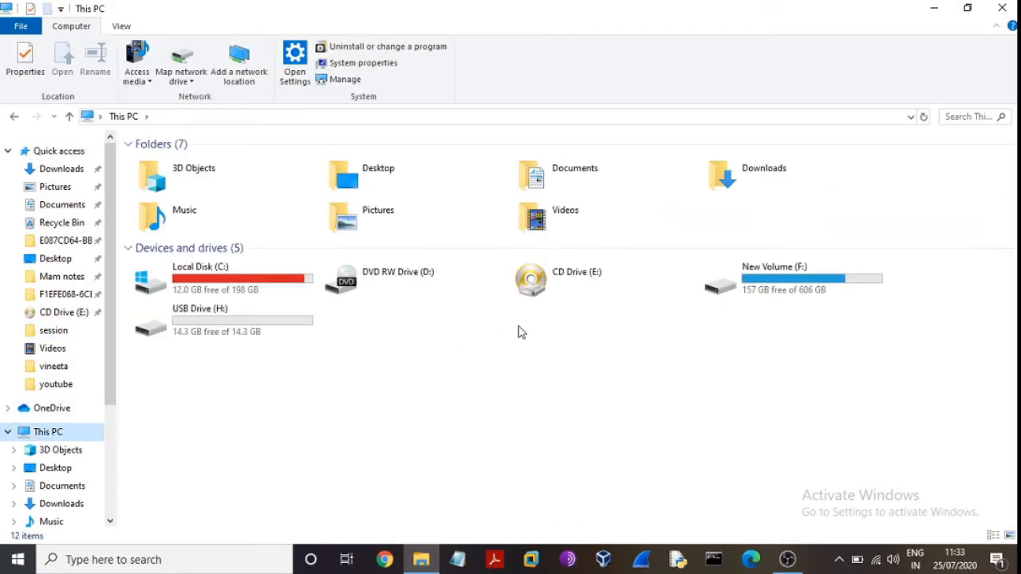
pyautogui.click(221, 335)
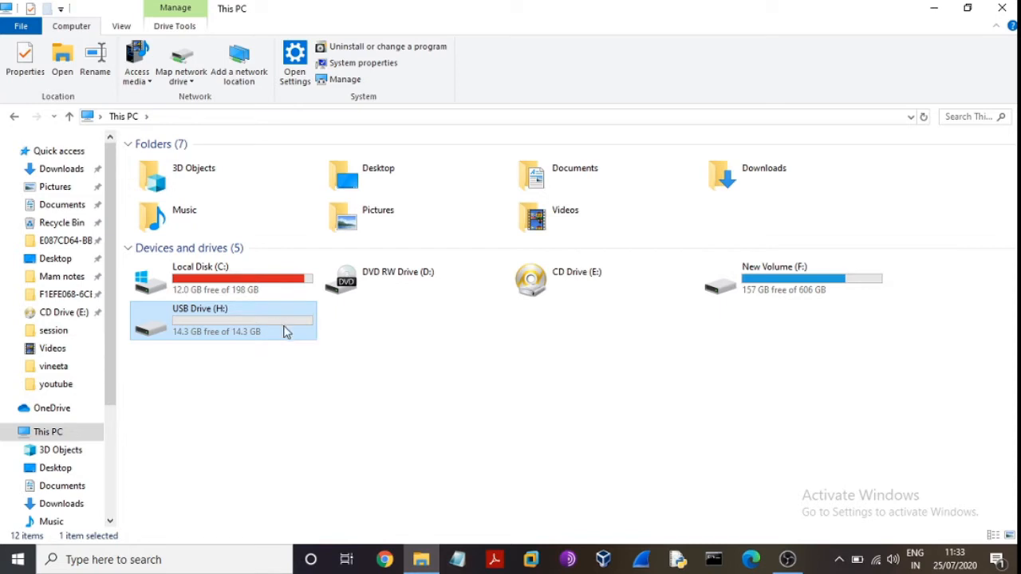
pyautogui.rightClick(286, 332)
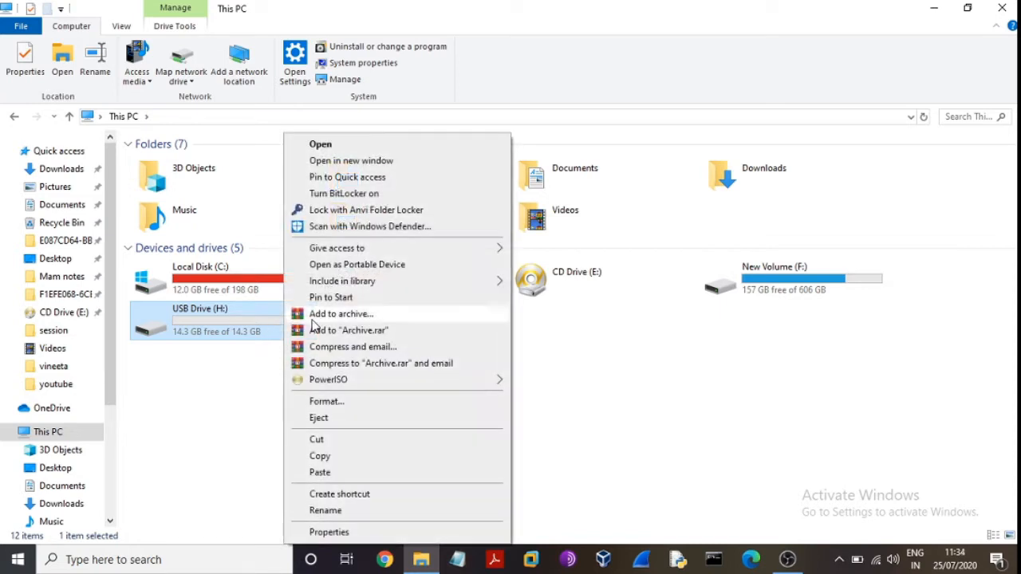
pyautogui.click(378, 403)
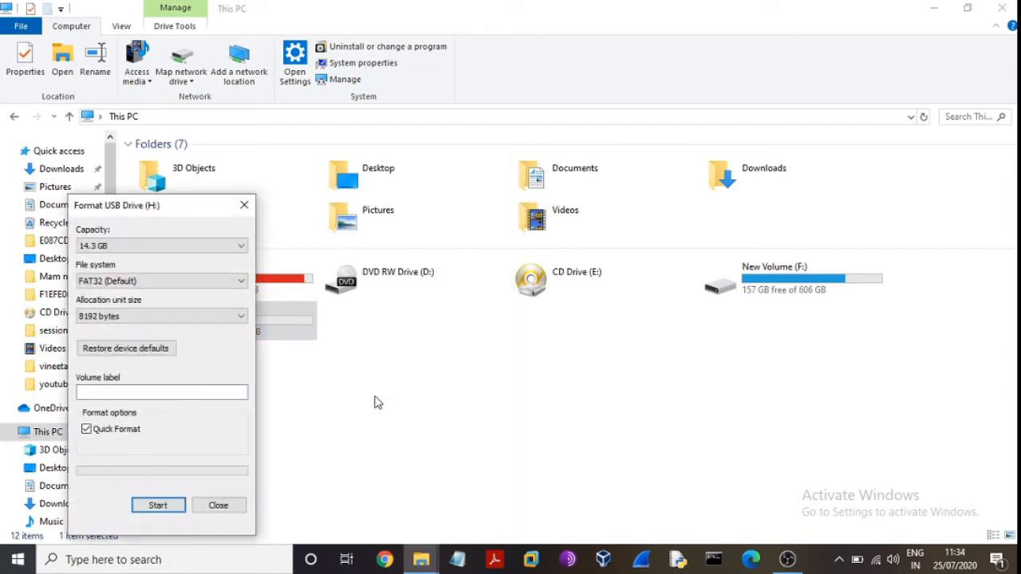
pyautogui.click(164, 508)
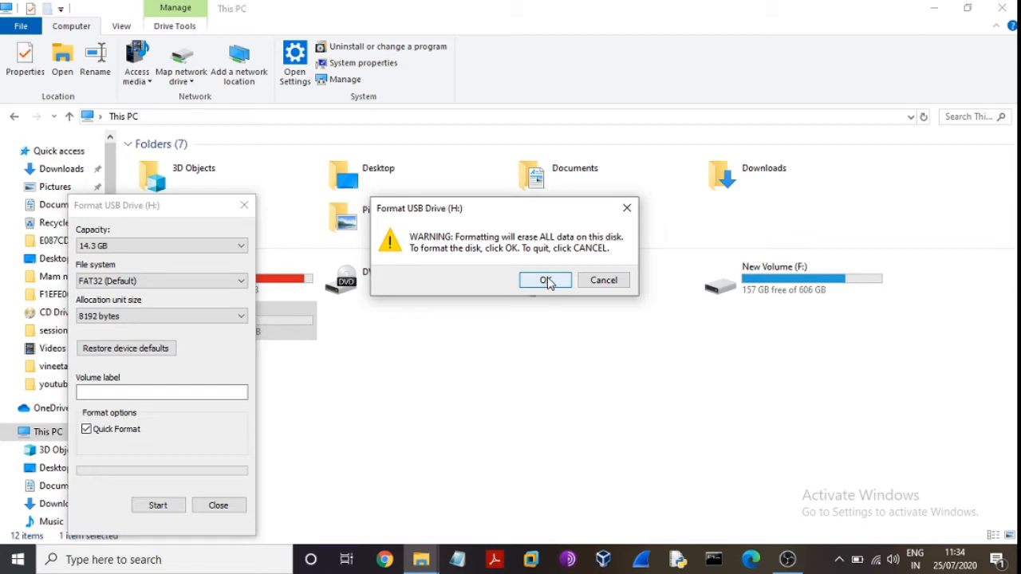
pyautogui.click(545, 281)
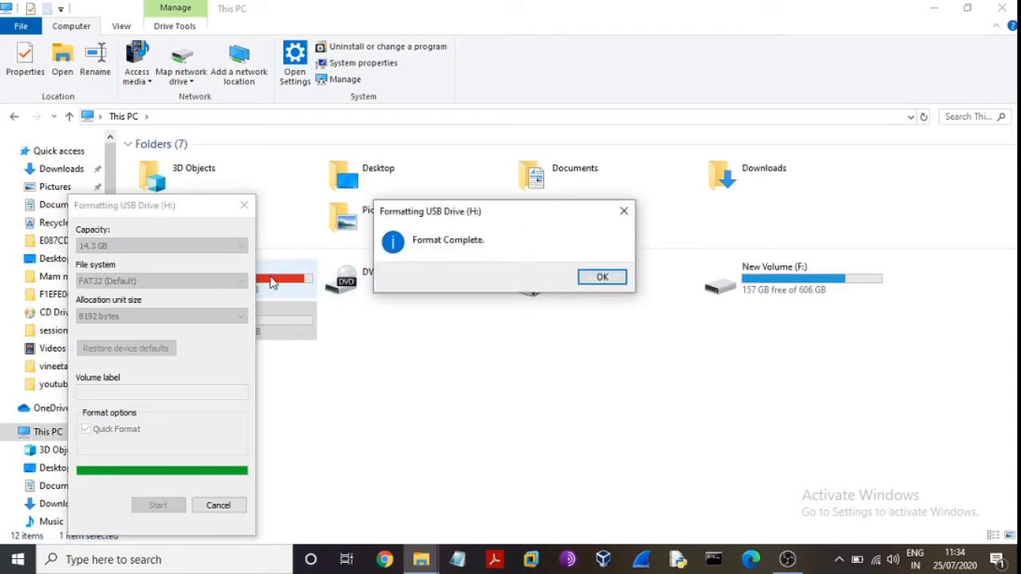
pyautogui.click(603, 277)
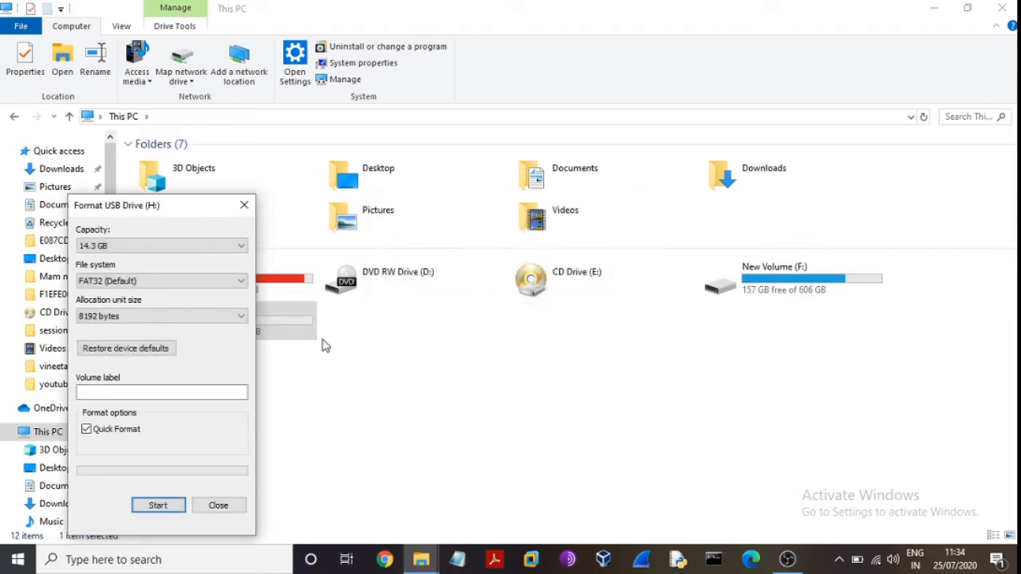
pyautogui.click(247, 206)
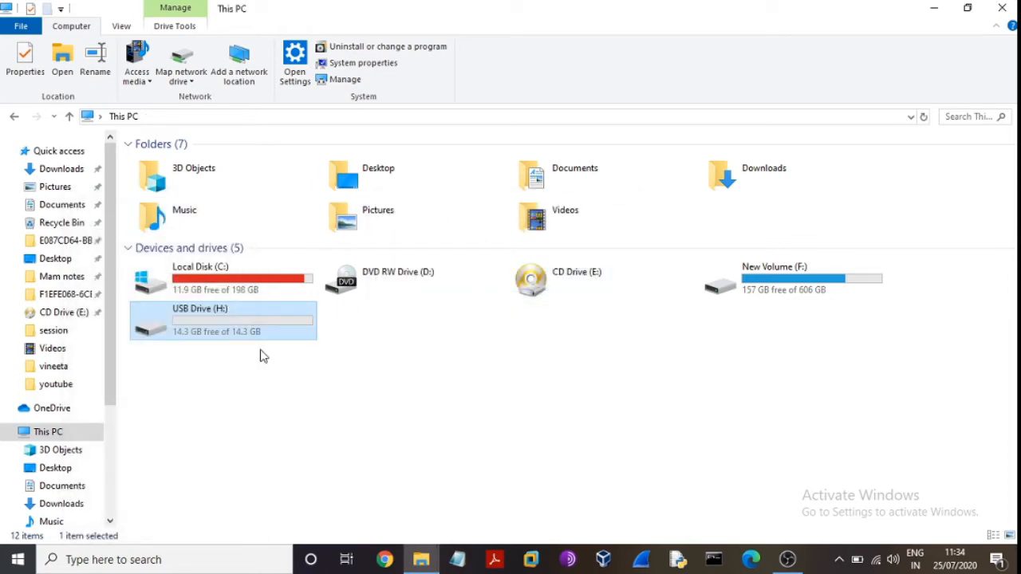
pyautogui.click(389, 447)
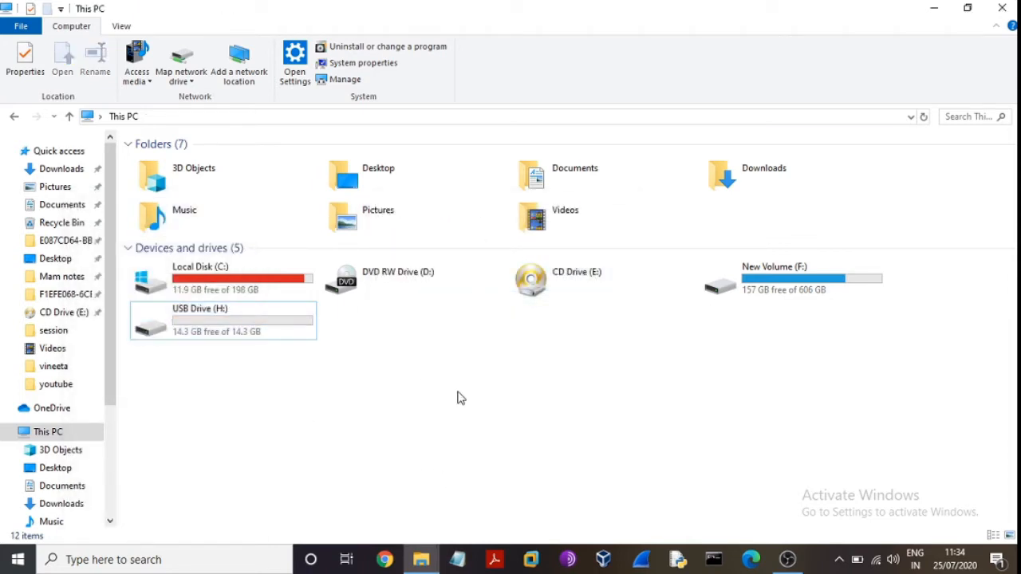
# Step: Switch to Chrome, search Google for "rufus iso image download" and look through the results
pyautogui.click(385, 557)
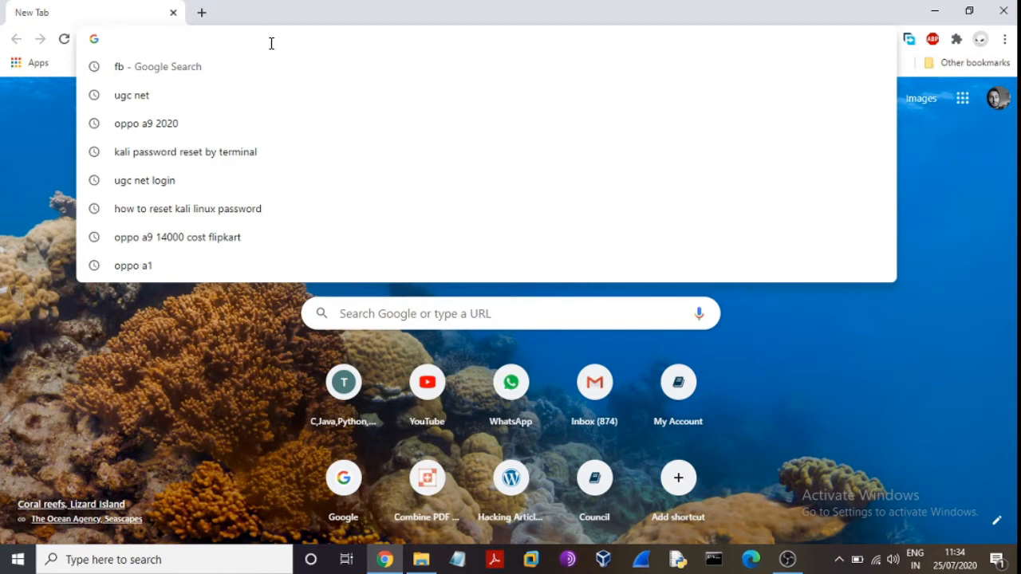
pyautogui.write('goo')
pyautogui.press('Return')
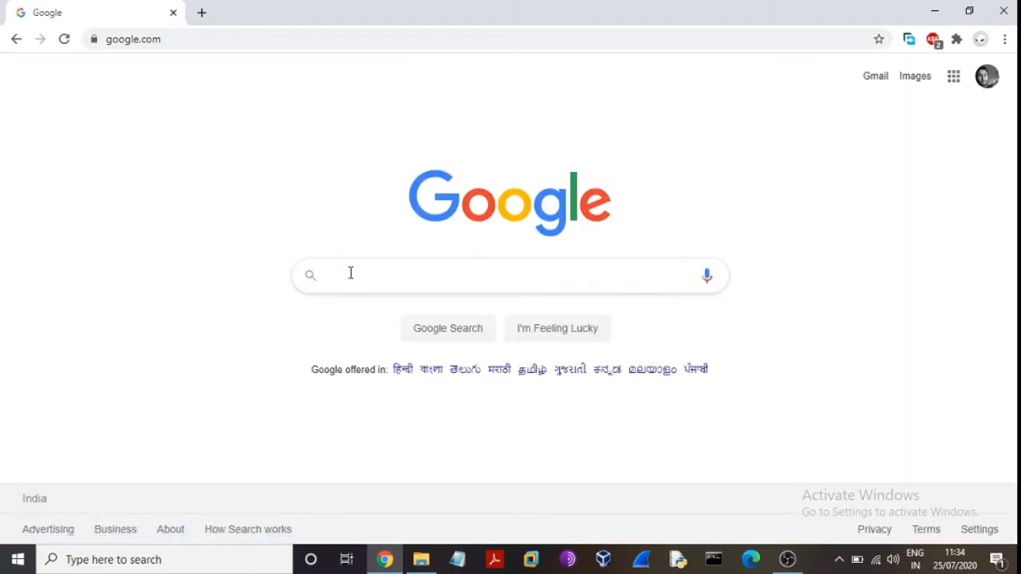
pyautogui.click(350, 273)
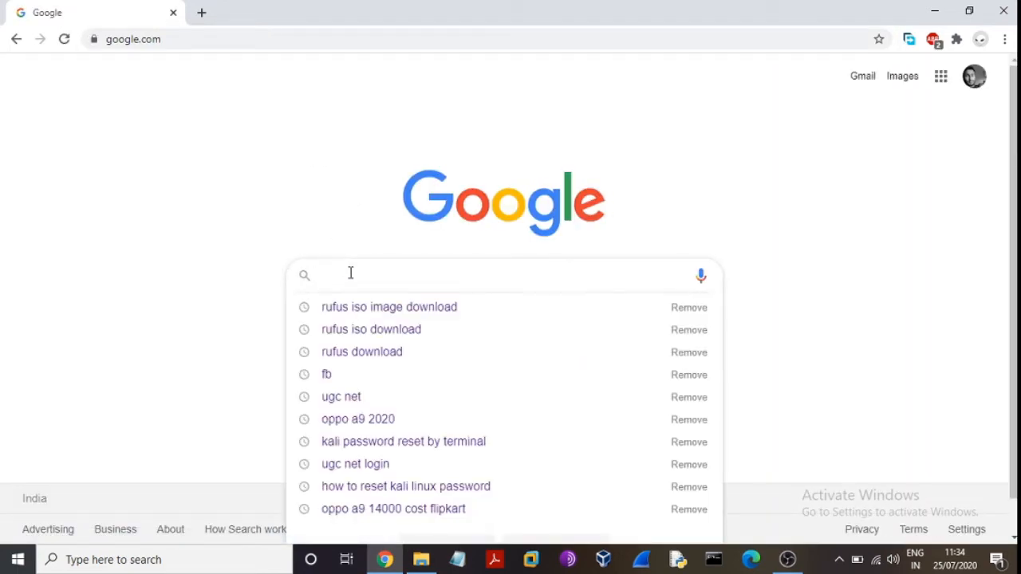
pyautogui.press('Down')
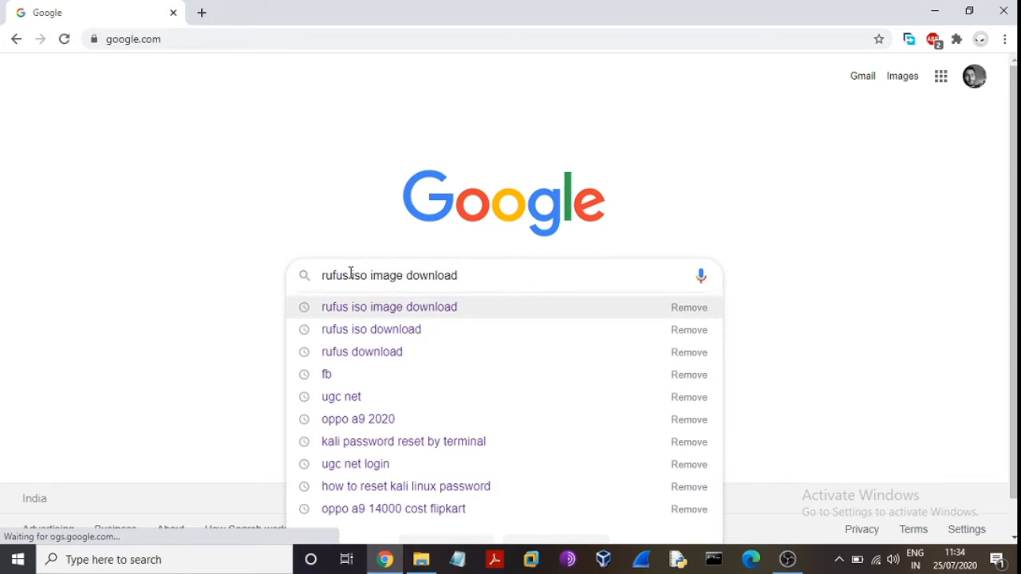
pyautogui.press('Return')
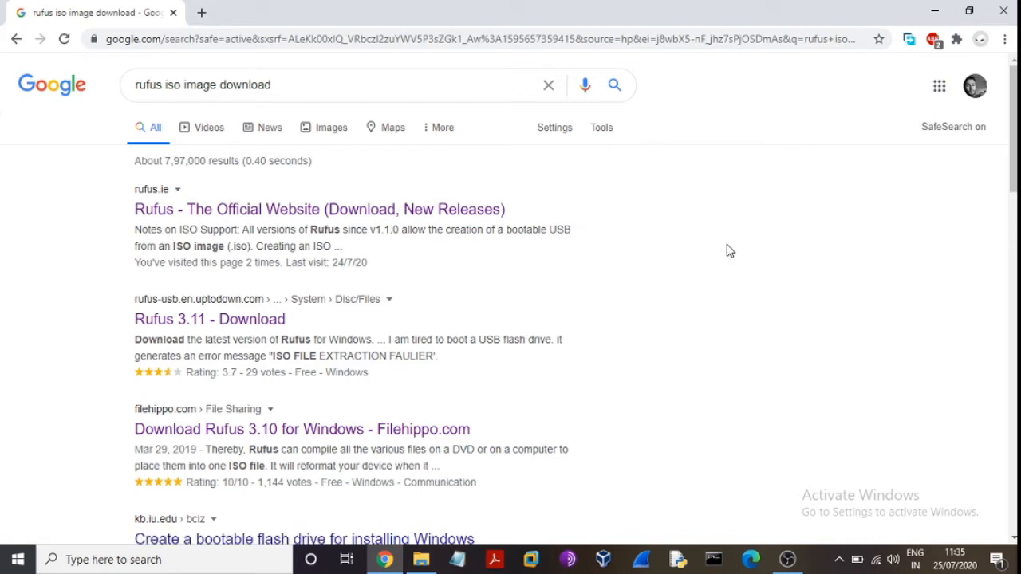
pyautogui.scroll(-4, 694, 268)
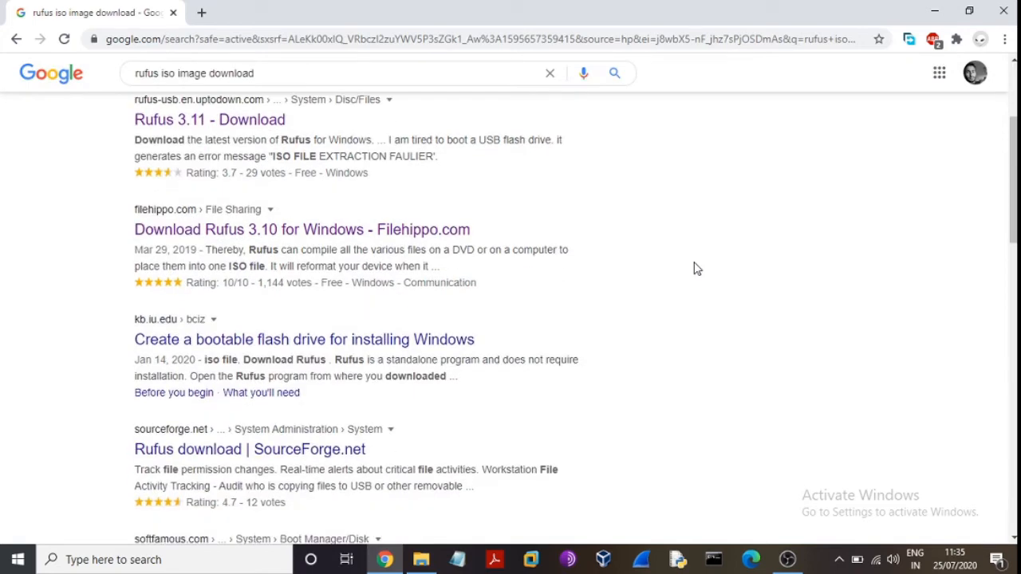
pyautogui.scroll(5, 694, 268)
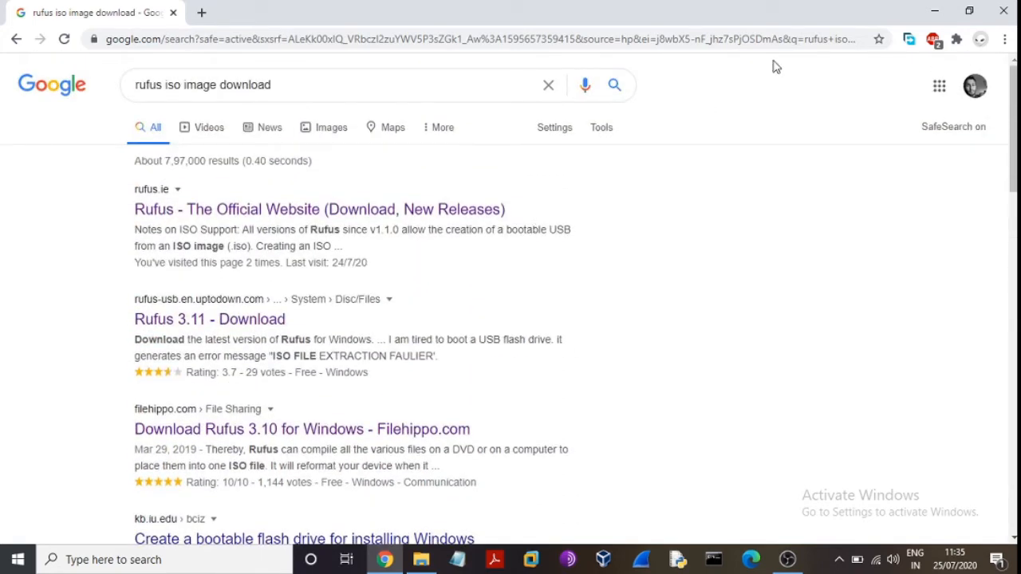
# Step: Return to File Explorer and open the New Volume (F:) drive
pyautogui.click(934, 10)
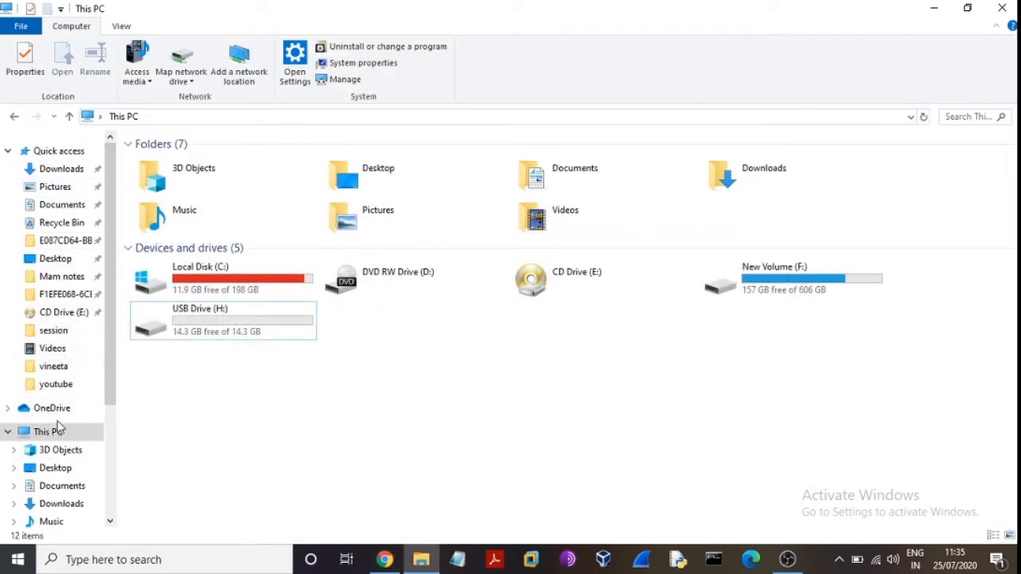
pyautogui.click(61, 431)
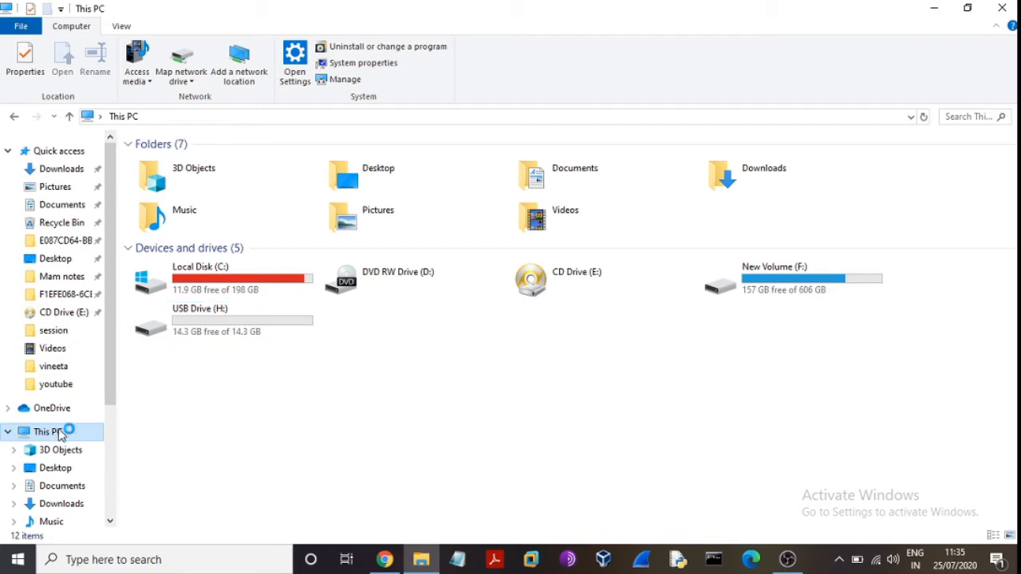
pyautogui.doubleClick(836, 287)
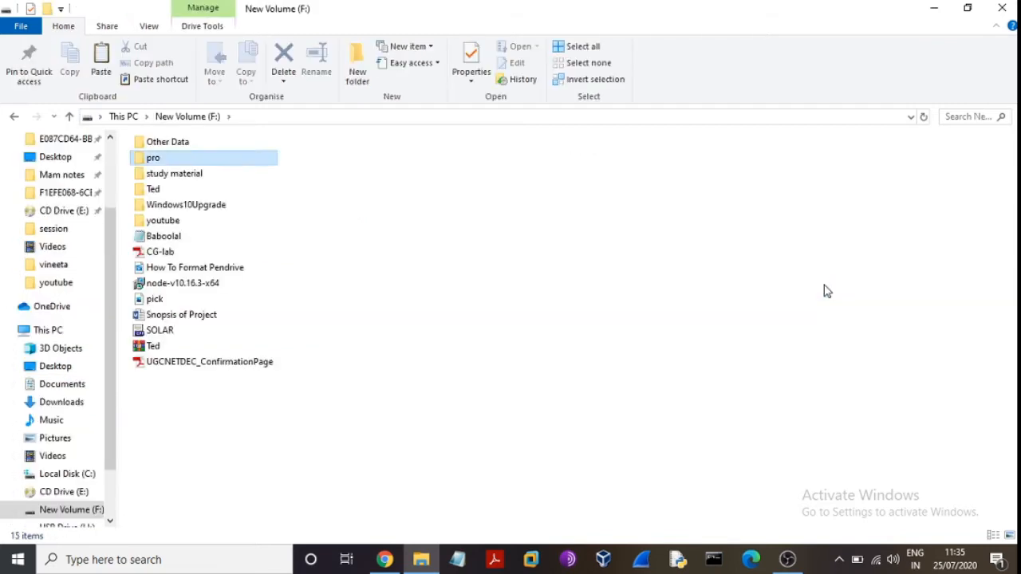
pyautogui.press('Down')
pyautogui.press('Down')
pyautogui.press('Down')
pyautogui.press('Down')
pyautogui.press('Down')
pyautogui.press('Down')
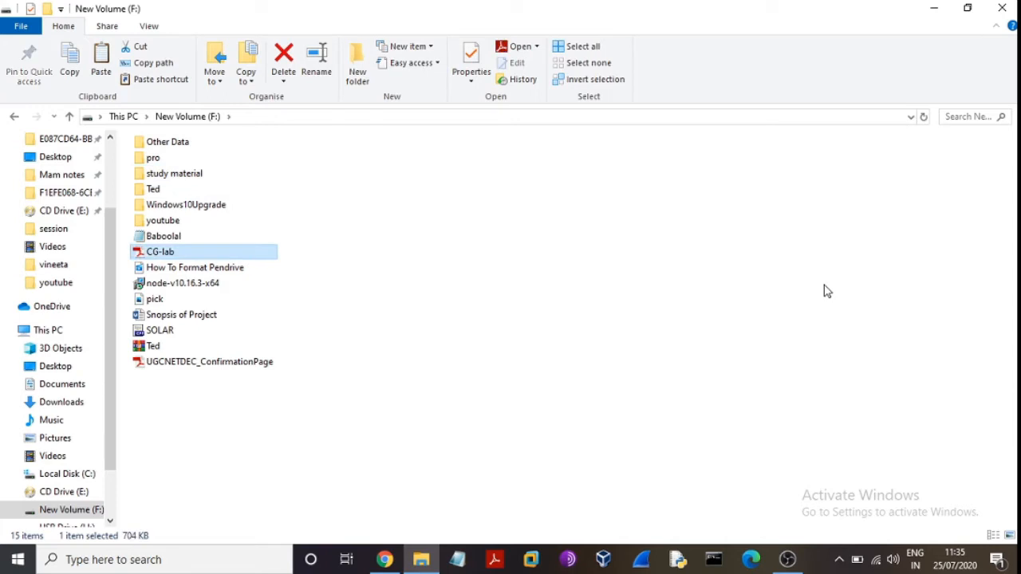
pyautogui.press('Down')
pyautogui.press('Down')
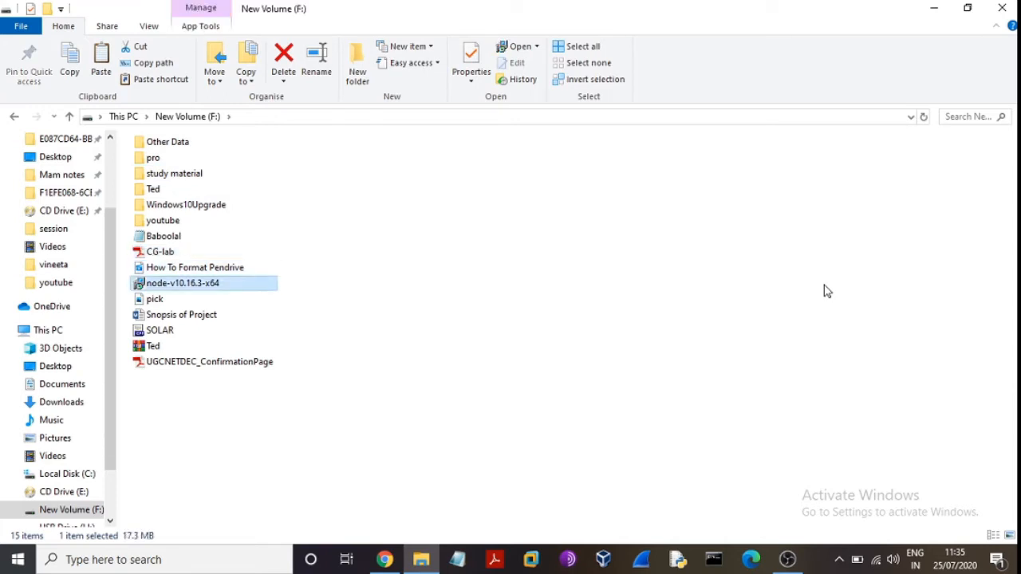
pyautogui.press('Up')
pyautogui.press('Up')
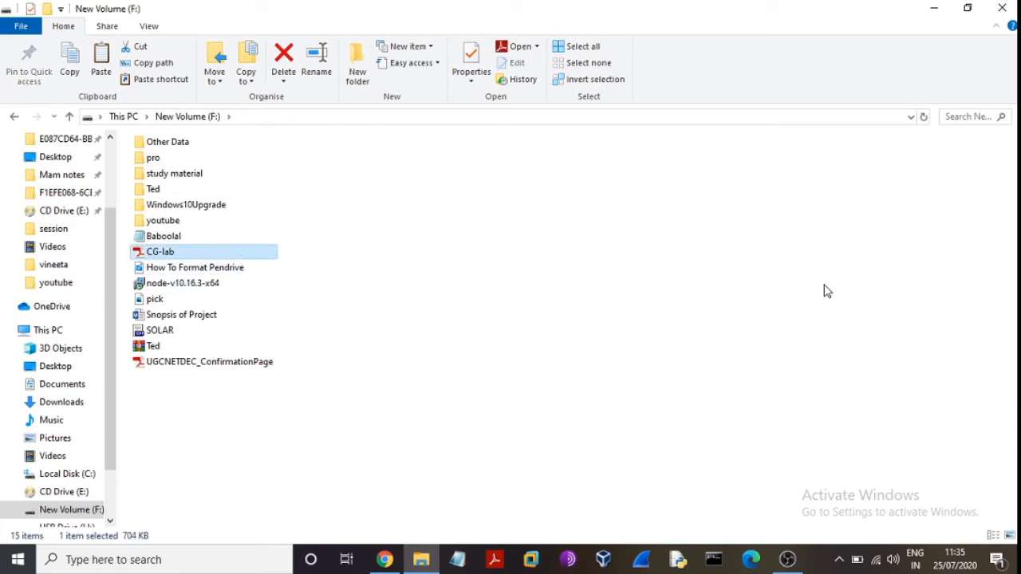
pyautogui.click(765, 329)
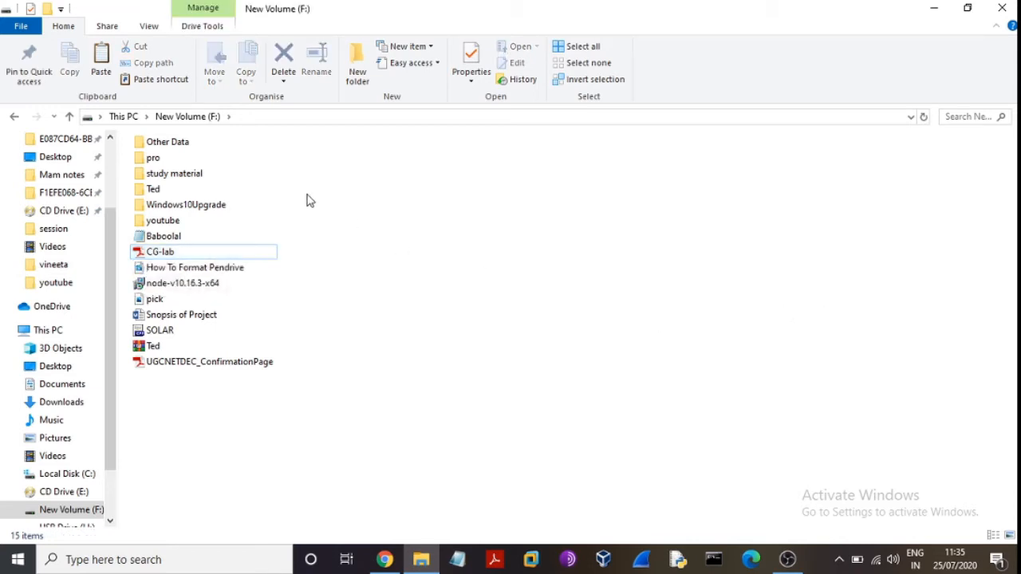
# Step: Launch rufus-2.18 from the "kali and rufes" folder inside "study material" and minimize File Explorer
pyautogui.doubleClick(242, 179)
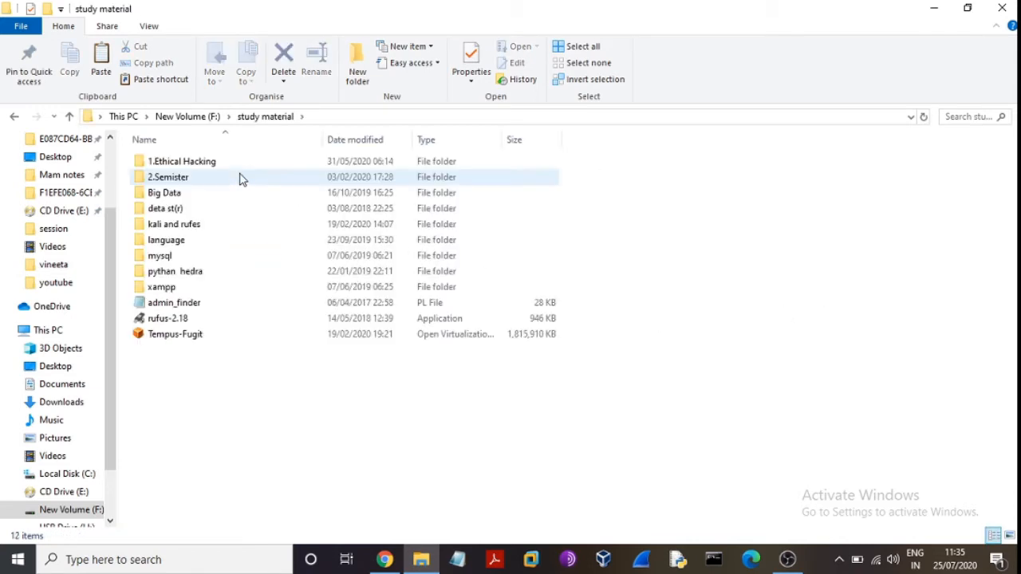
pyautogui.press('Down')
pyautogui.press('Down')
pyautogui.press('Return')
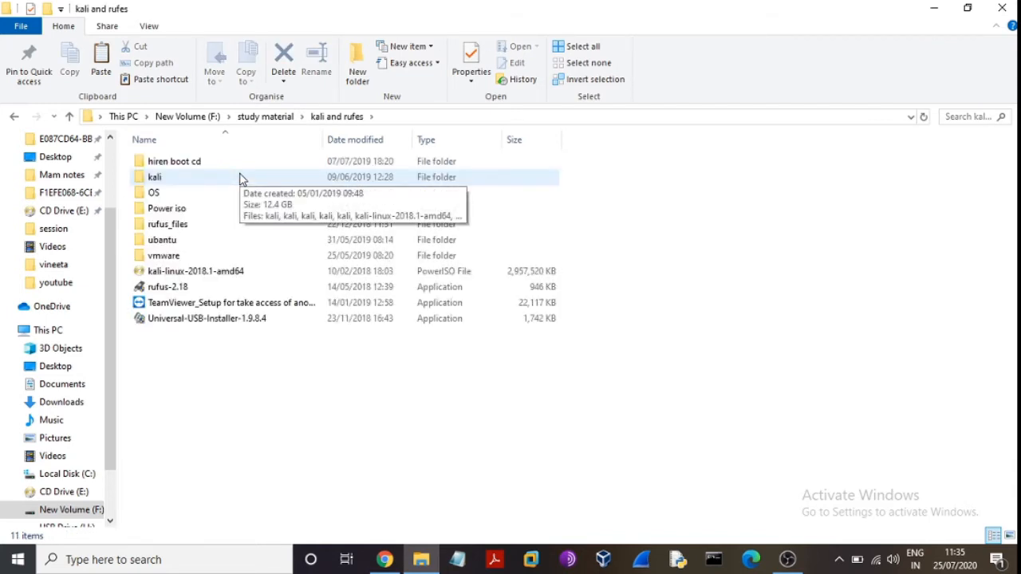
pyautogui.doubleClick(199, 289)
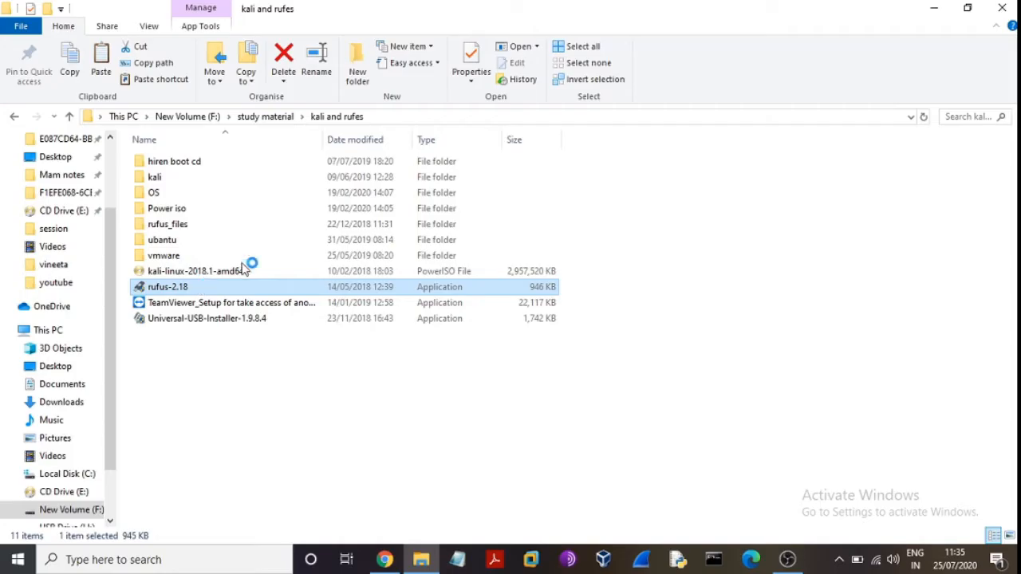
pyautogui.click(935, 7)
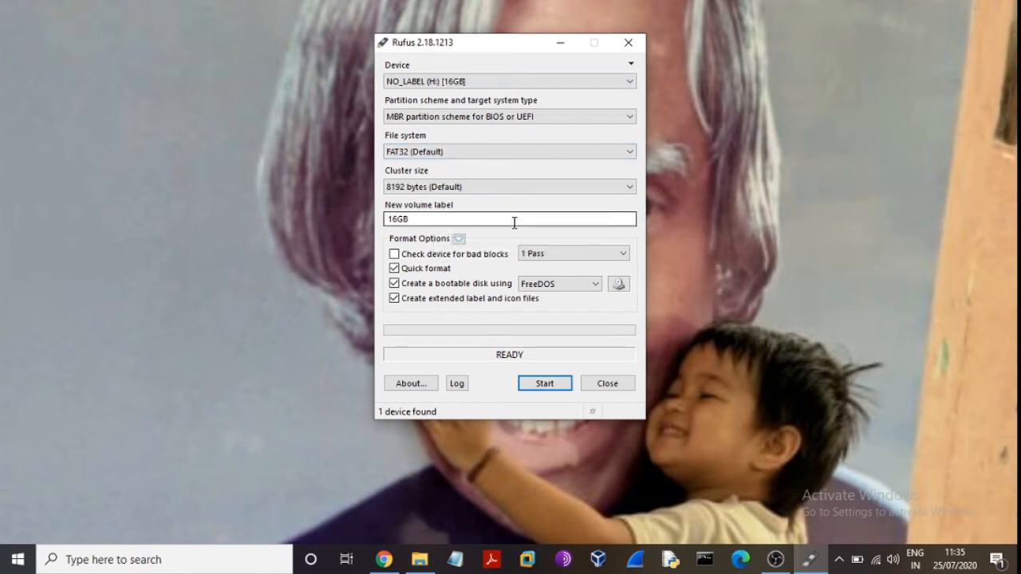
# Step: Set the bootable disk creation method to ISO Image
pyautogui.click(564, 284)
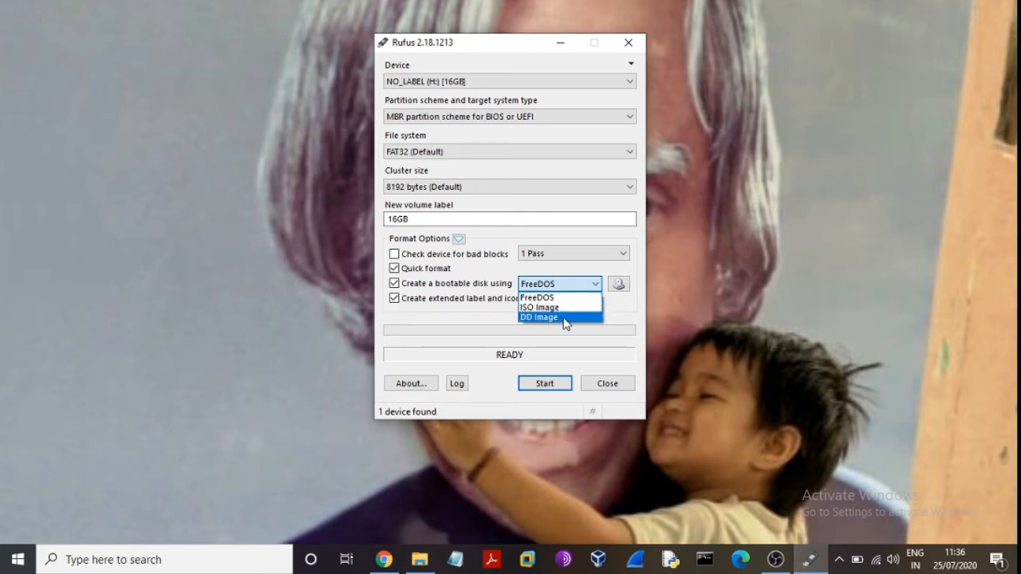
pyautogui.click(717, 294)
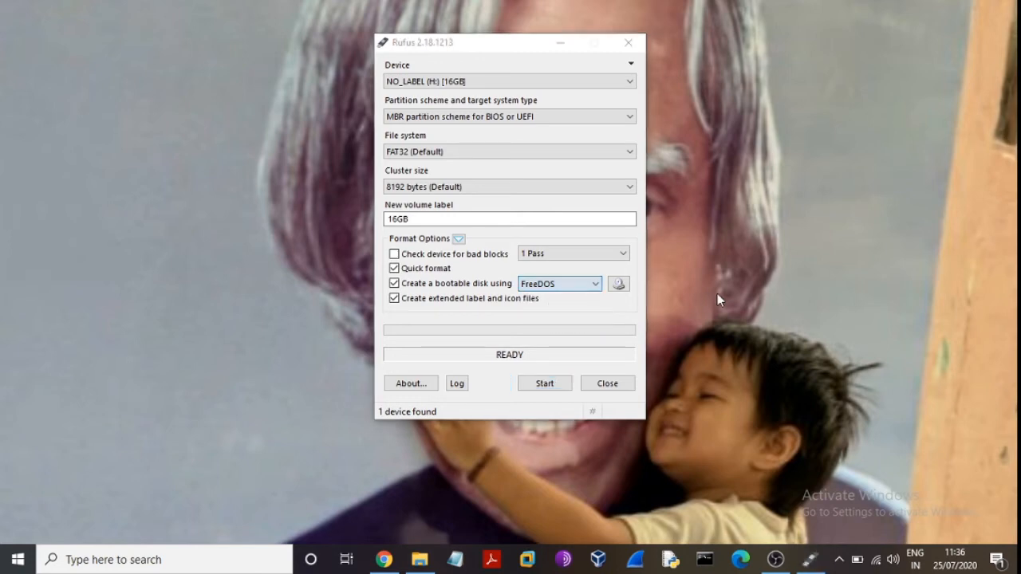
pyautogui.click(582, 288)
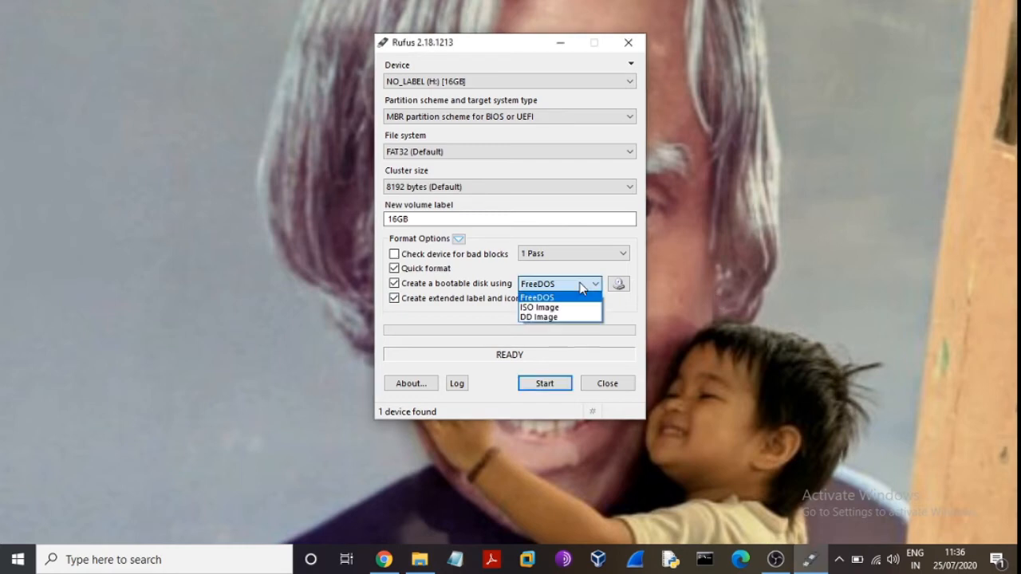
pyautogui.click(565, 310)
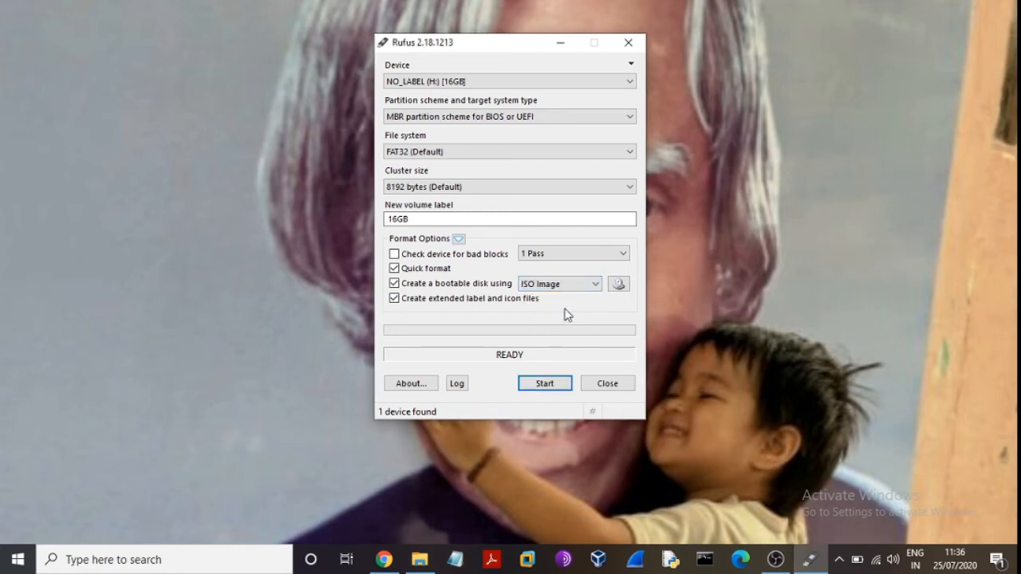
# Step: Load the _Getintopc.com_WIN7X64.14in1.ENU.MAY2019 image from the OS folder as the source for the bootable disk
pyautogui.click(618, 284)
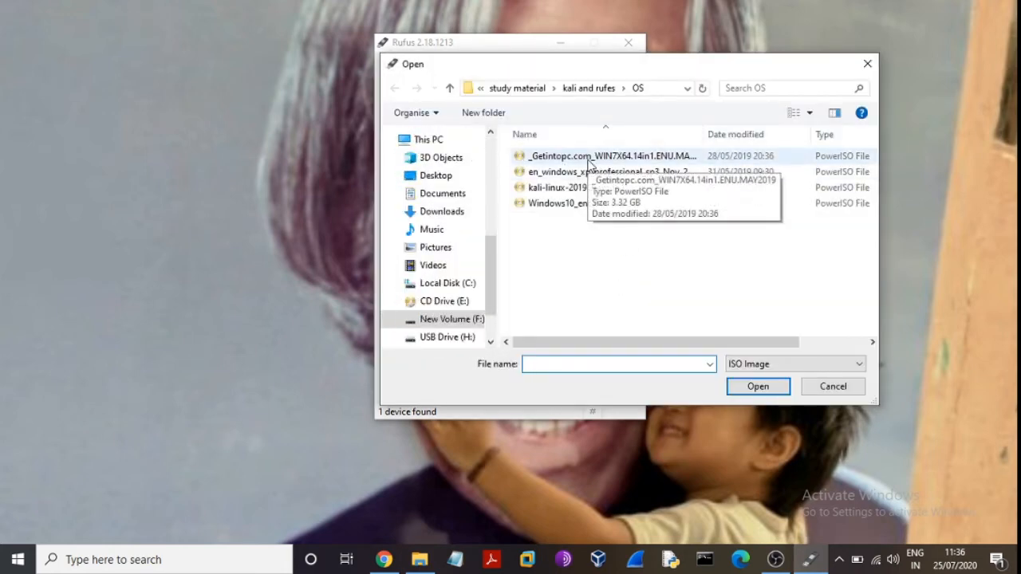
pyautogui.click(589, 163)
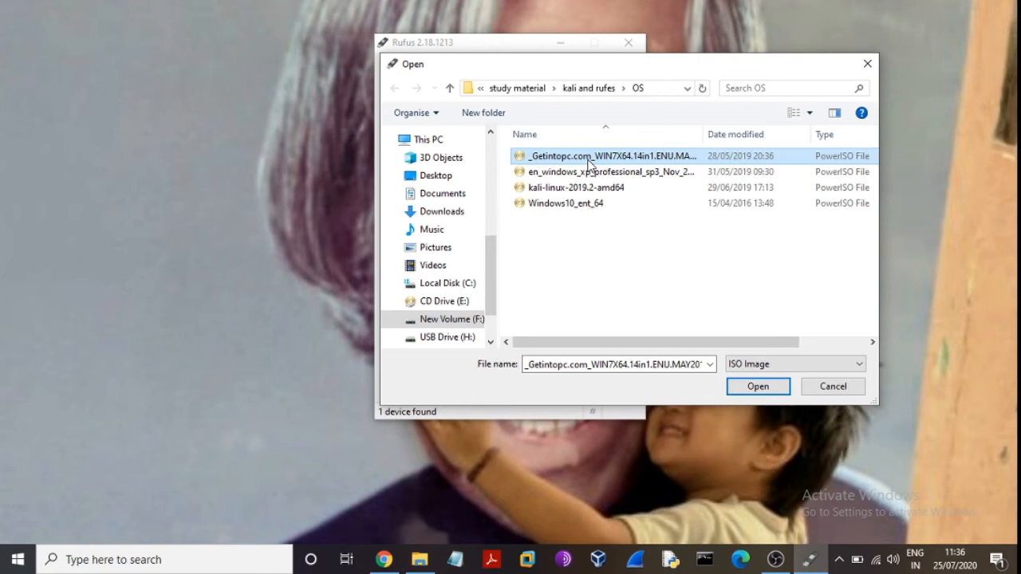
pyautogui.click(758, 387)
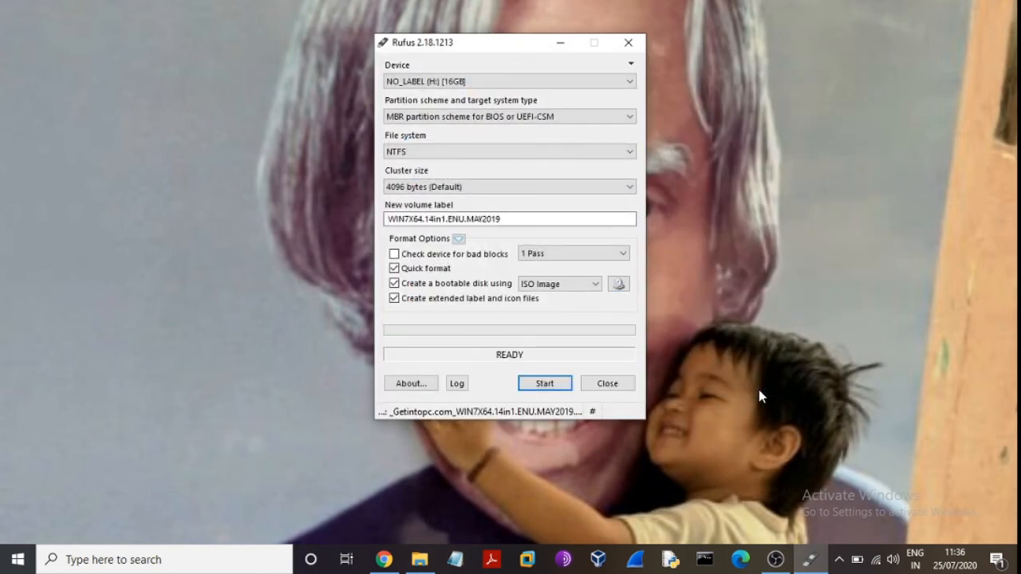
# Step: Write the ISO image to the 16 GB USB drive (H:), accepting the erasure of its data, and close Rufus when it is done
pyautogui.click(543, 384)
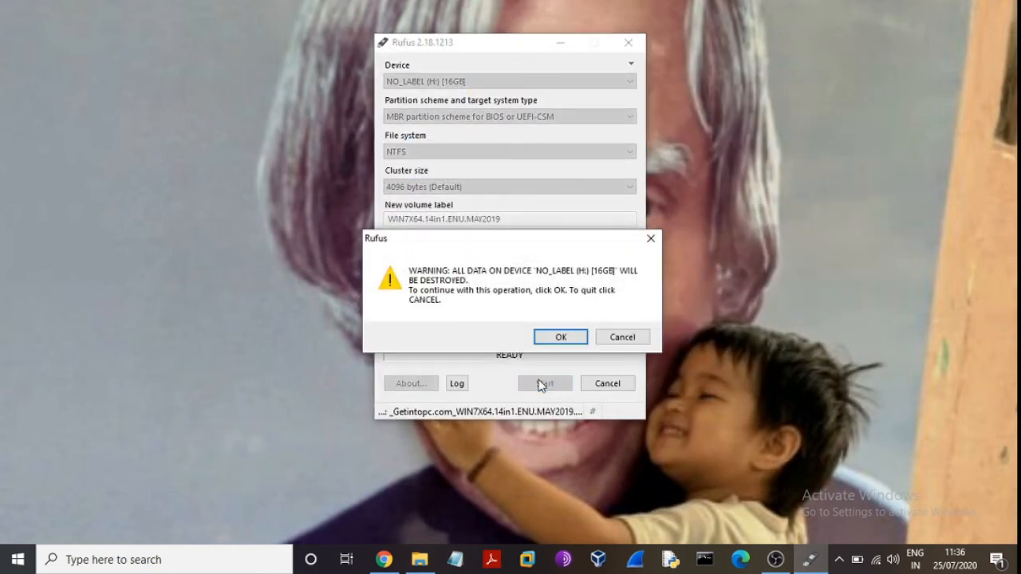
pyautogui.click(560, 337)
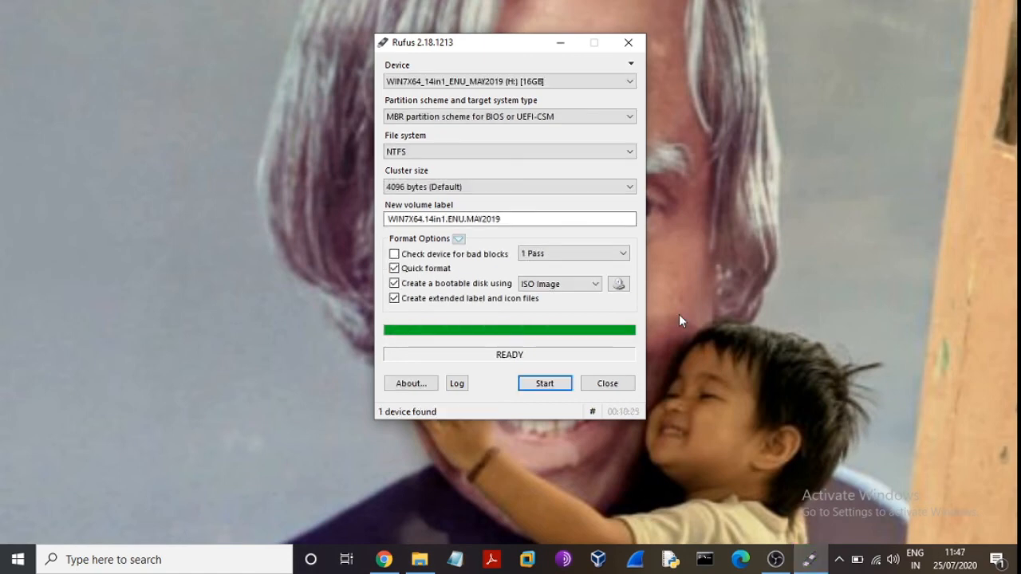
pyautogui.click(614, 390)
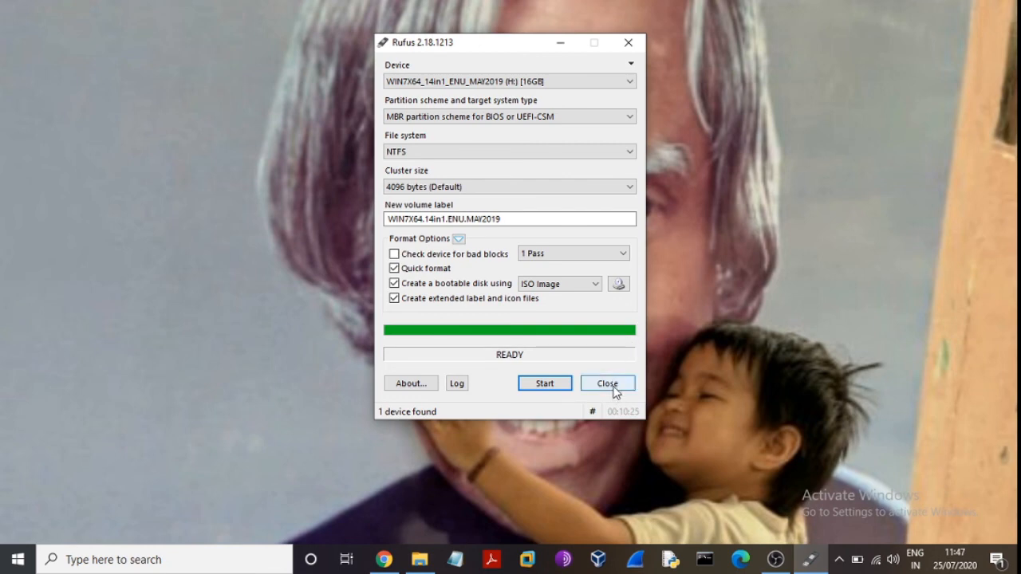
pyautogui.click(612, 386)
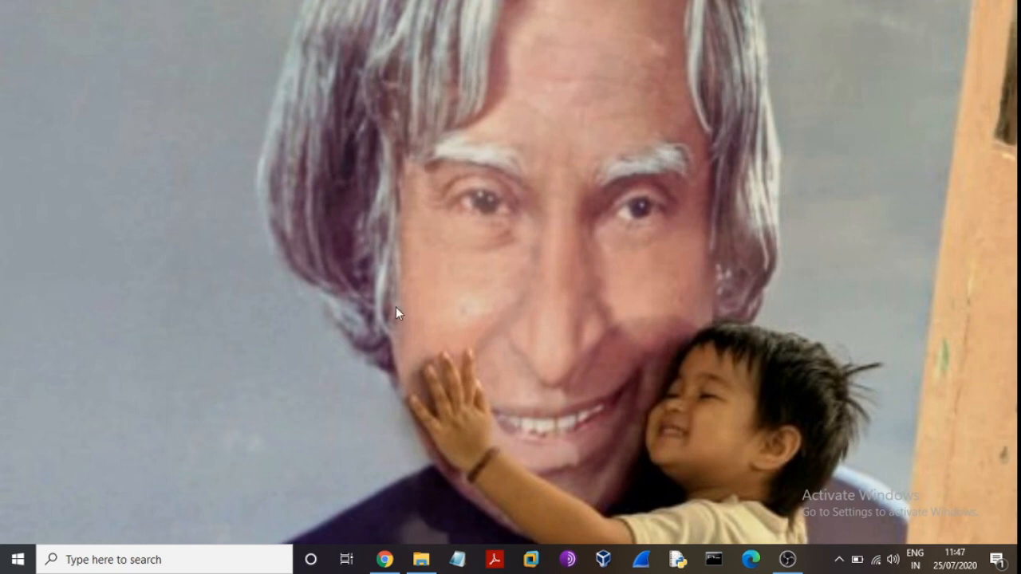
# Step: Switch to File Explorer and open This PC to check the USB drive (H:)
pyautogui.click(419, 559)
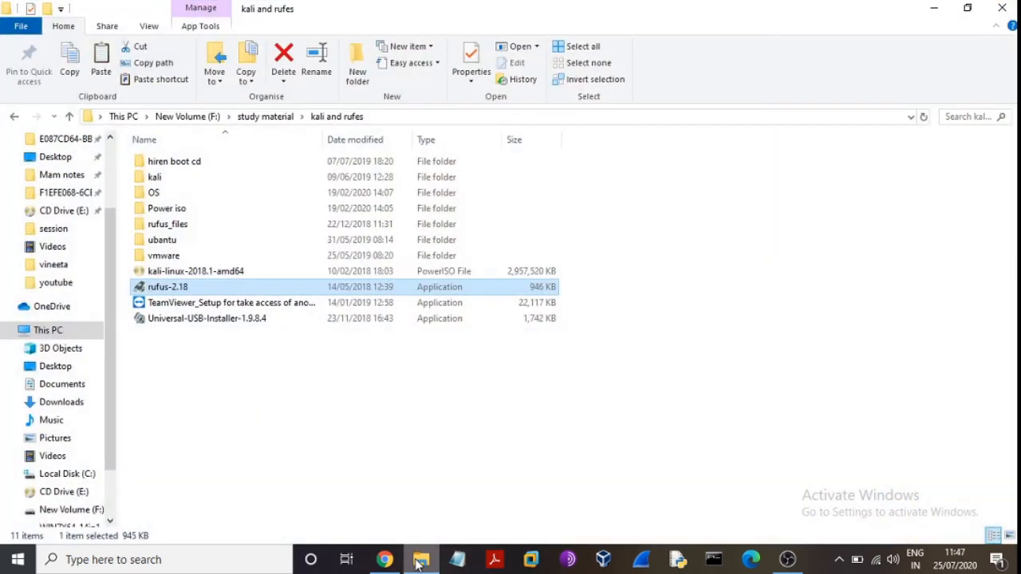
pyautogui.click(35, 329)
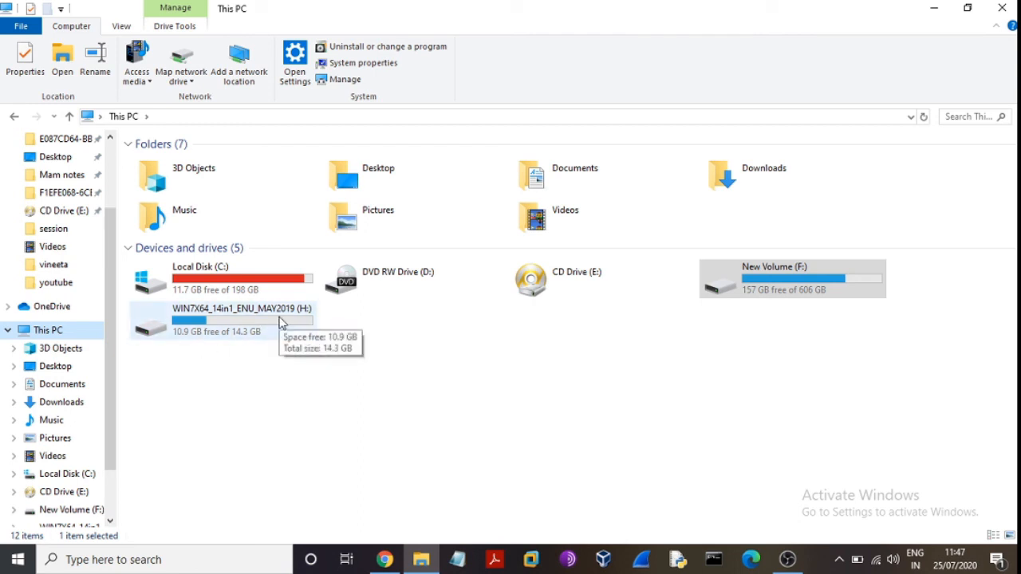
# Step: Minimize File Explorer and refresh the desktop
pyautogui.click(934, 8)
pyautogui.rightClick(504, 10)
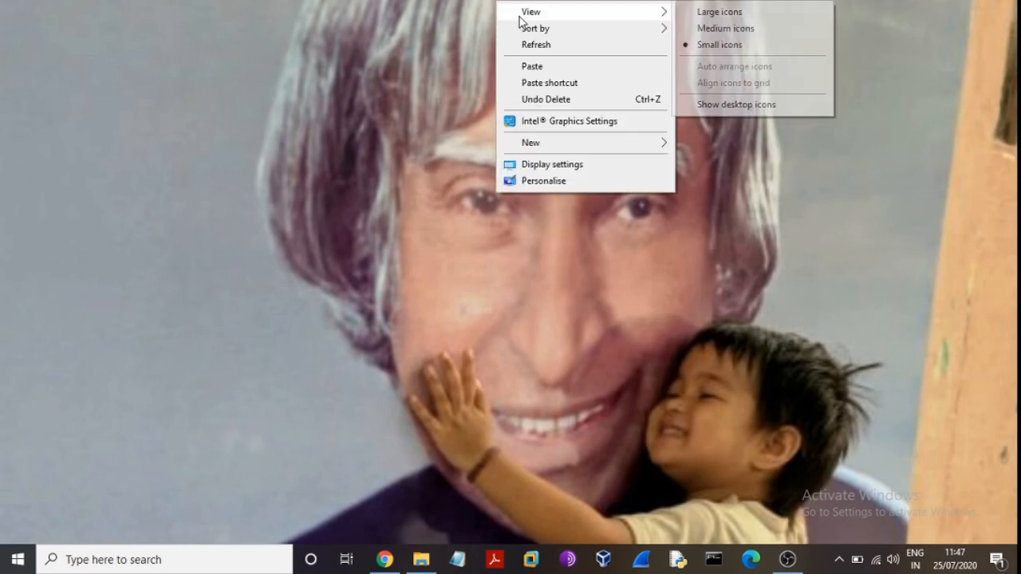
pyautogui.click(530, 45)
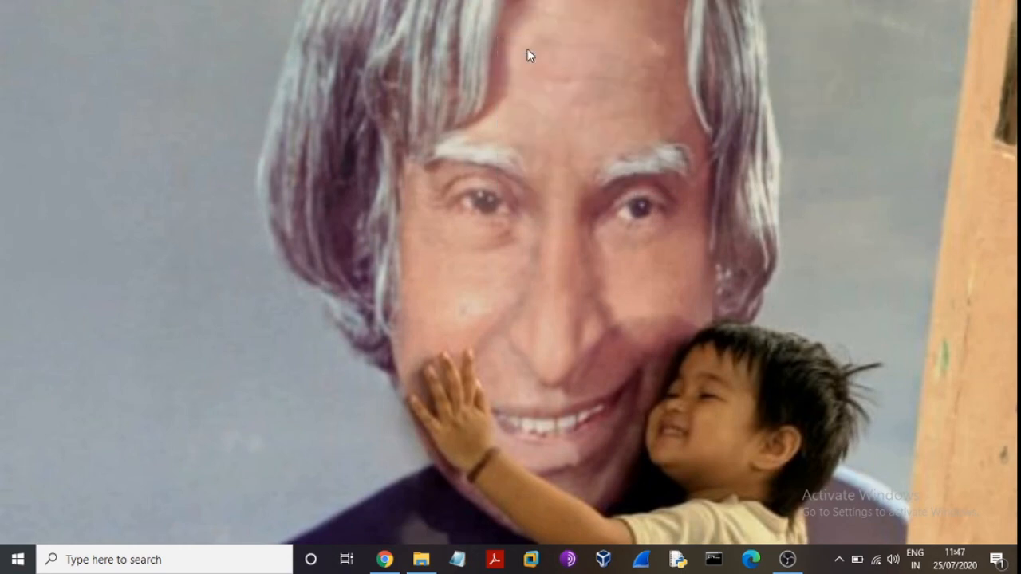